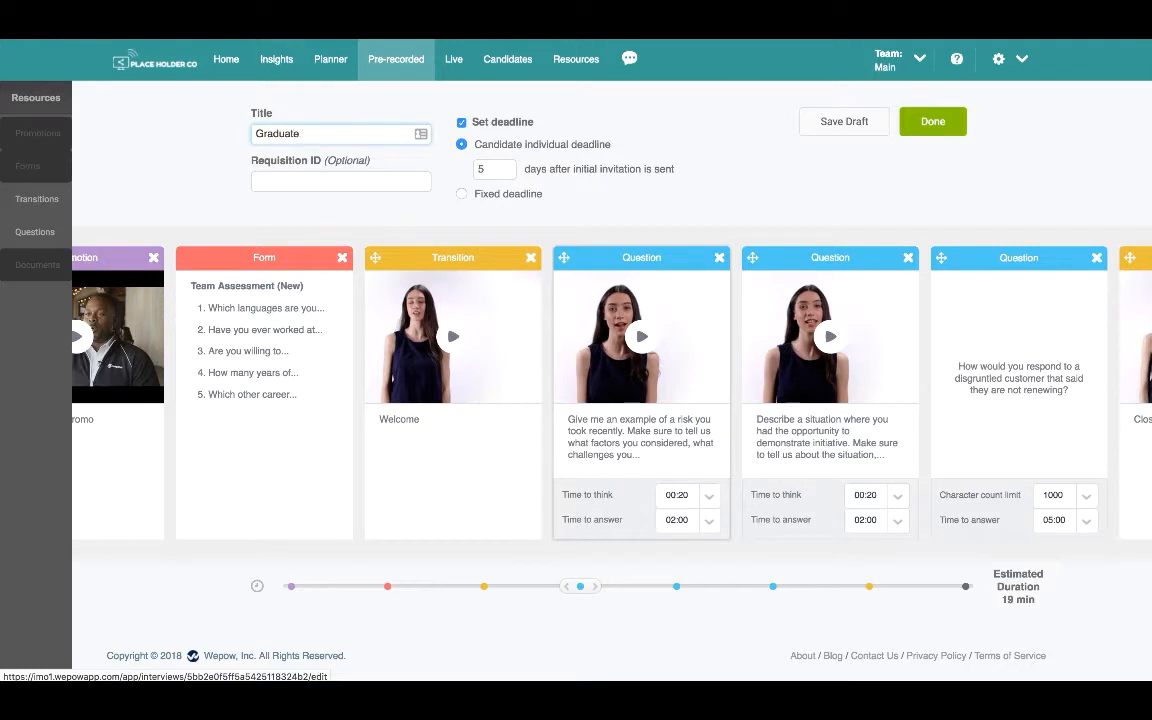
Step: Title the interview 'Graduate Rotational Program' and set each candidate's deadline to 7 days
type("Rotational Program")
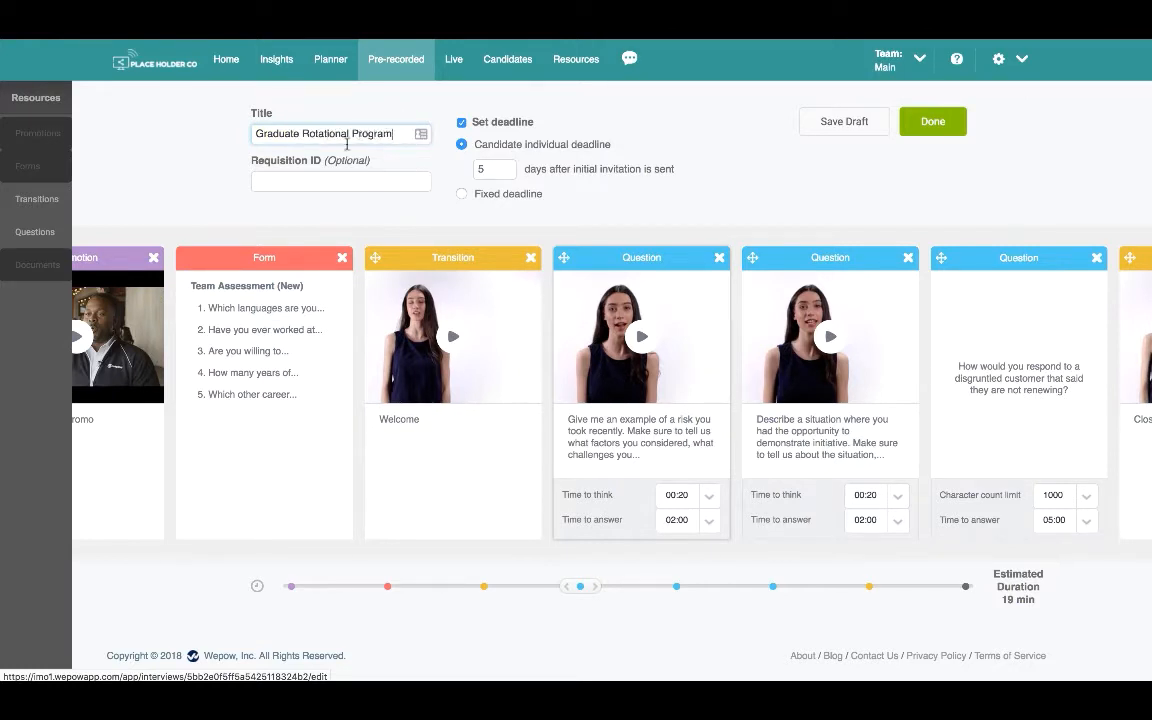
left_click(462, 122)
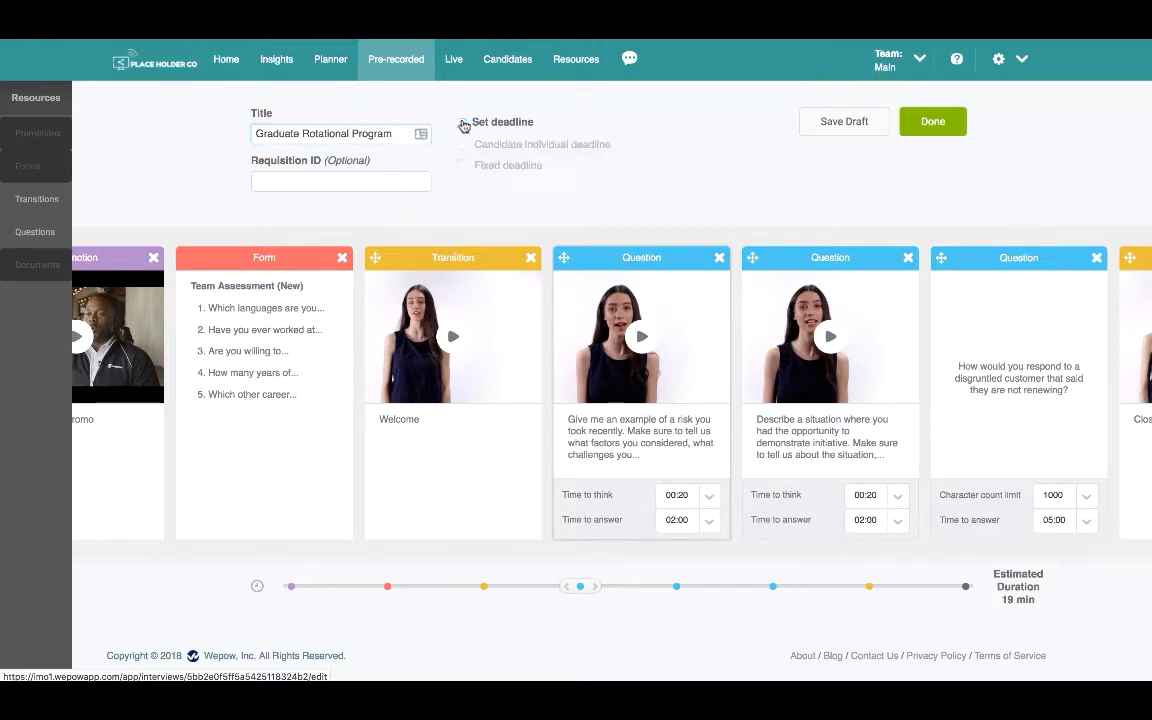
left_click(462, 122)
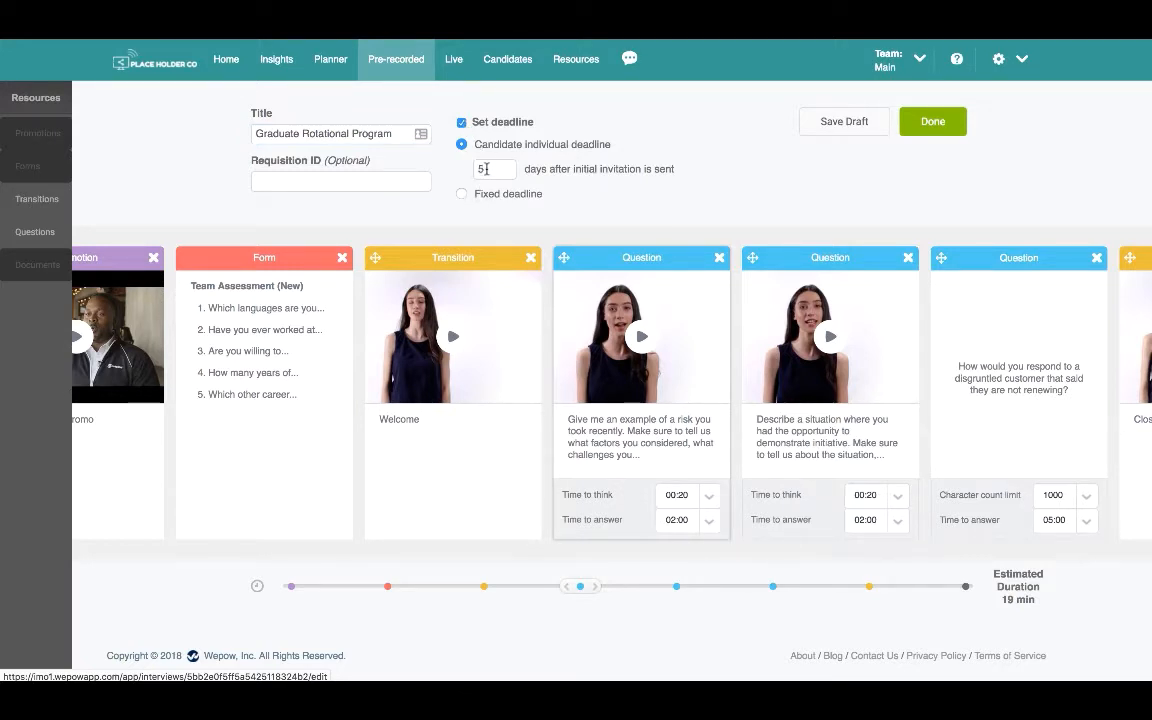
double_click(479, 168)
Step: Try a fixed deadline date, revert to the 7-day per-candidate deadline, then show the sequence start
left_click(462, 196)
left_click(566, 191)
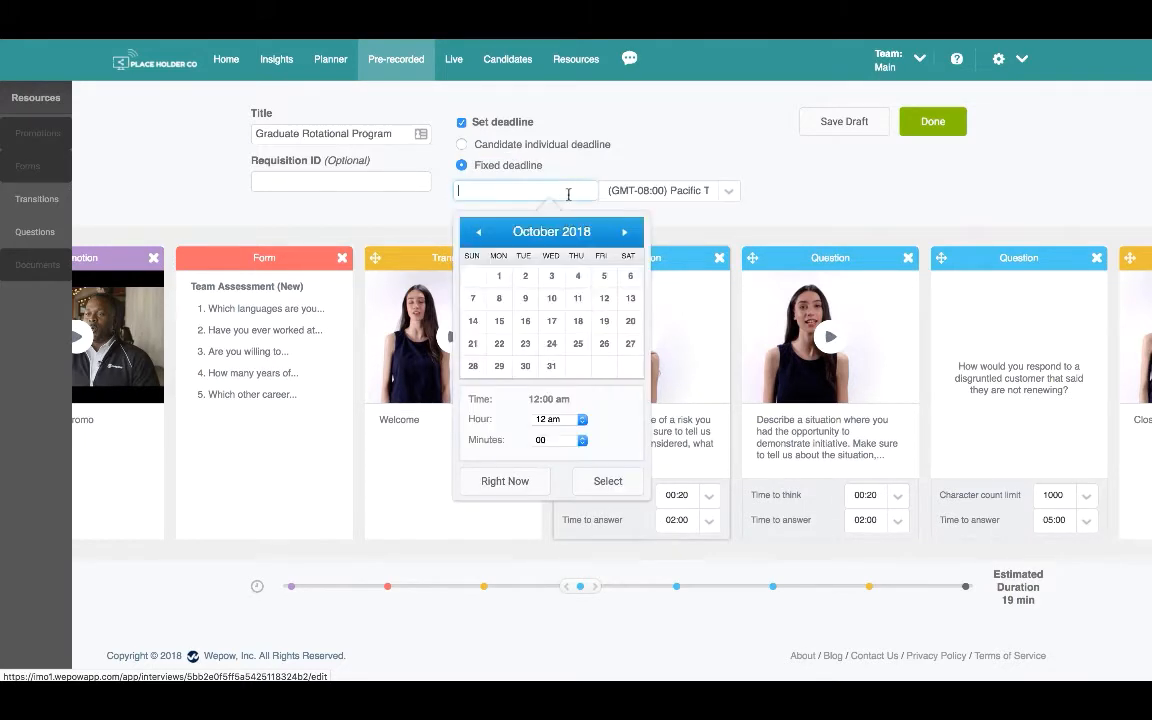
left_click(462, 148)
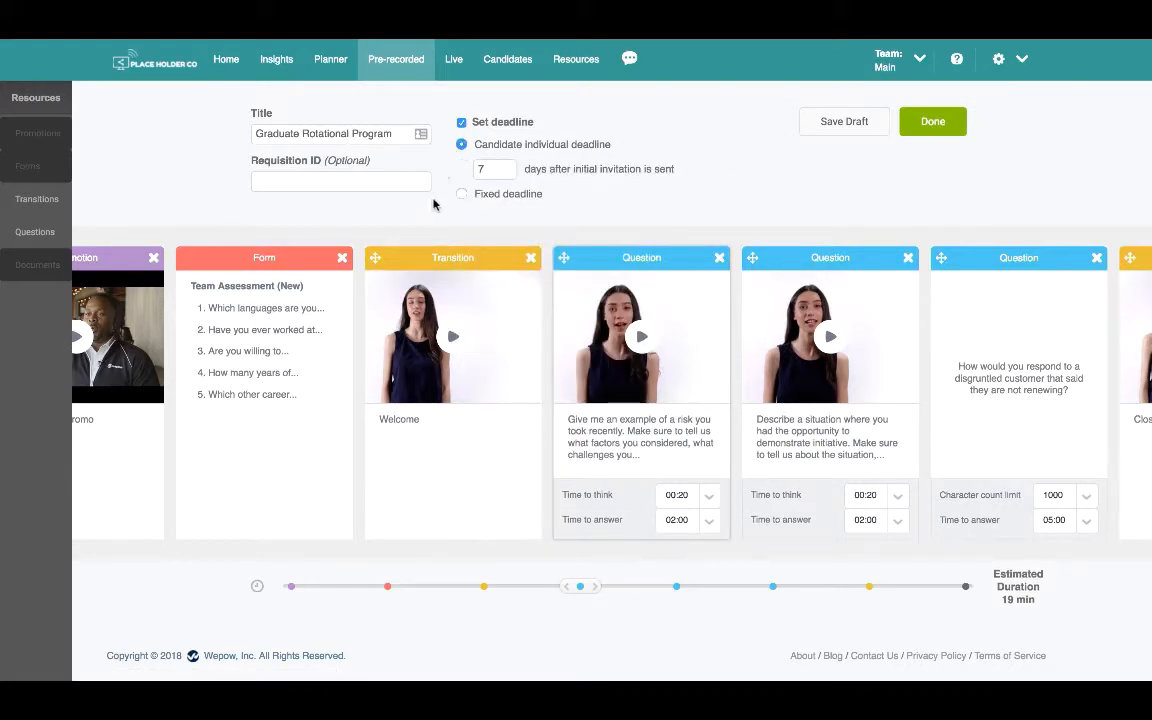
left_click(387, 586)
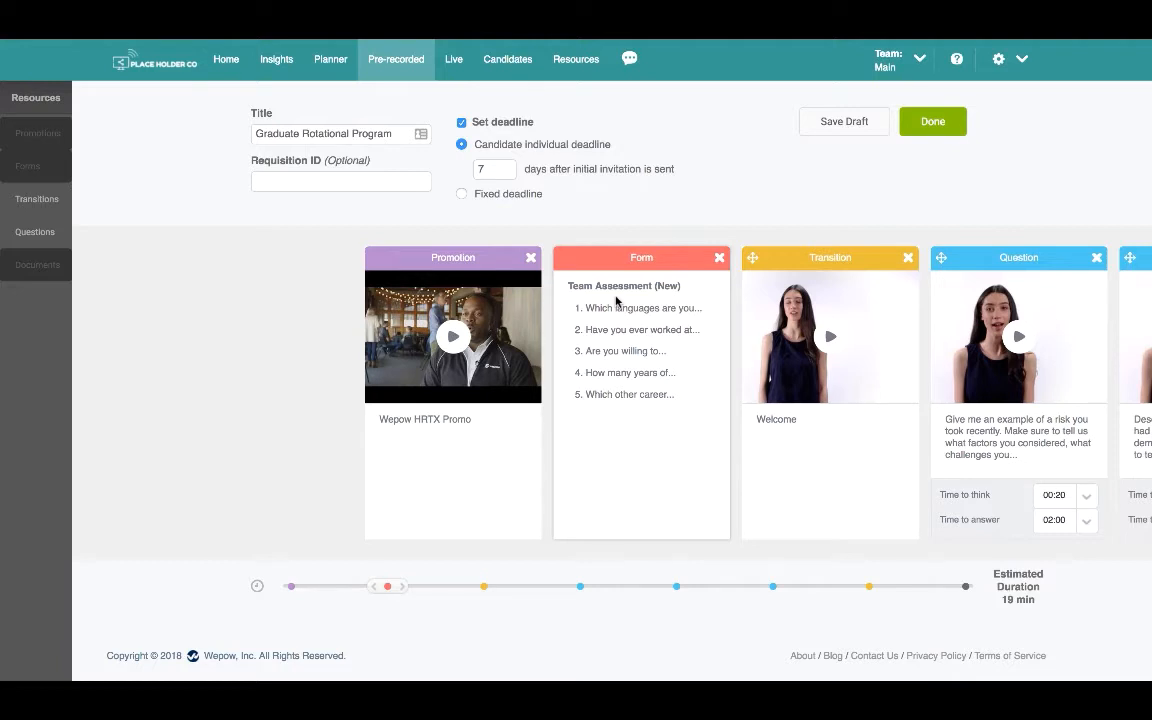
Step: Advance the card row to the Welcome transition and the first question card
scroll(616, 300, "down", 2)
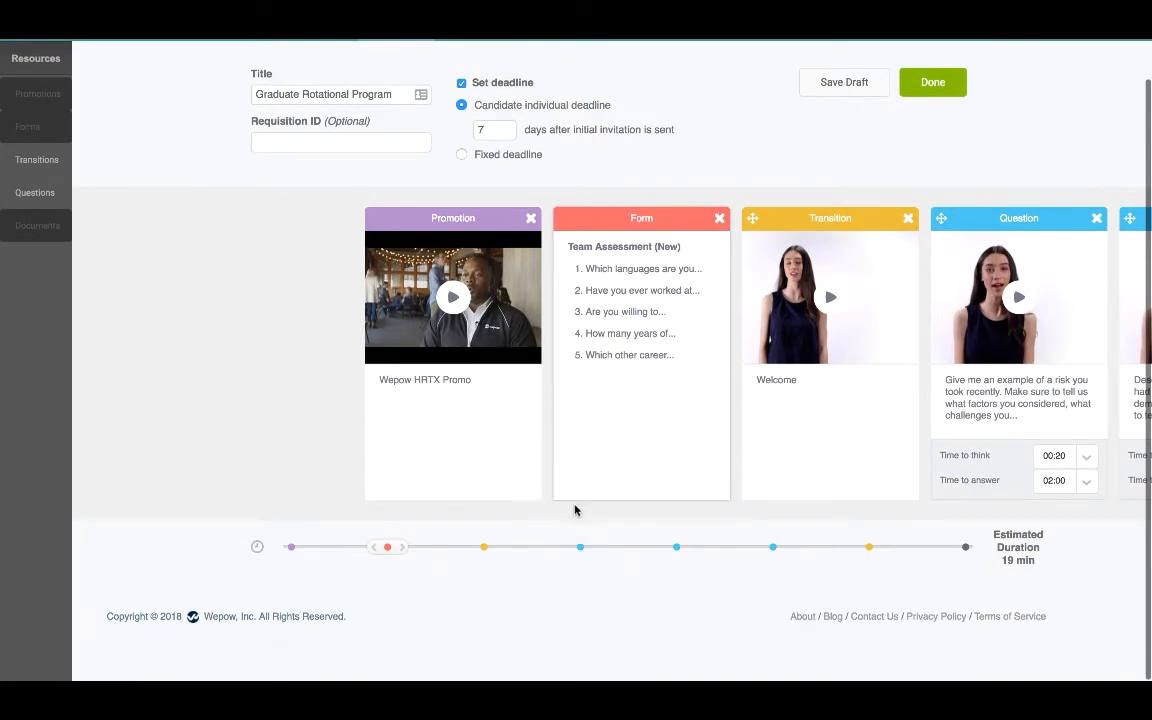
left_click(484, 546)
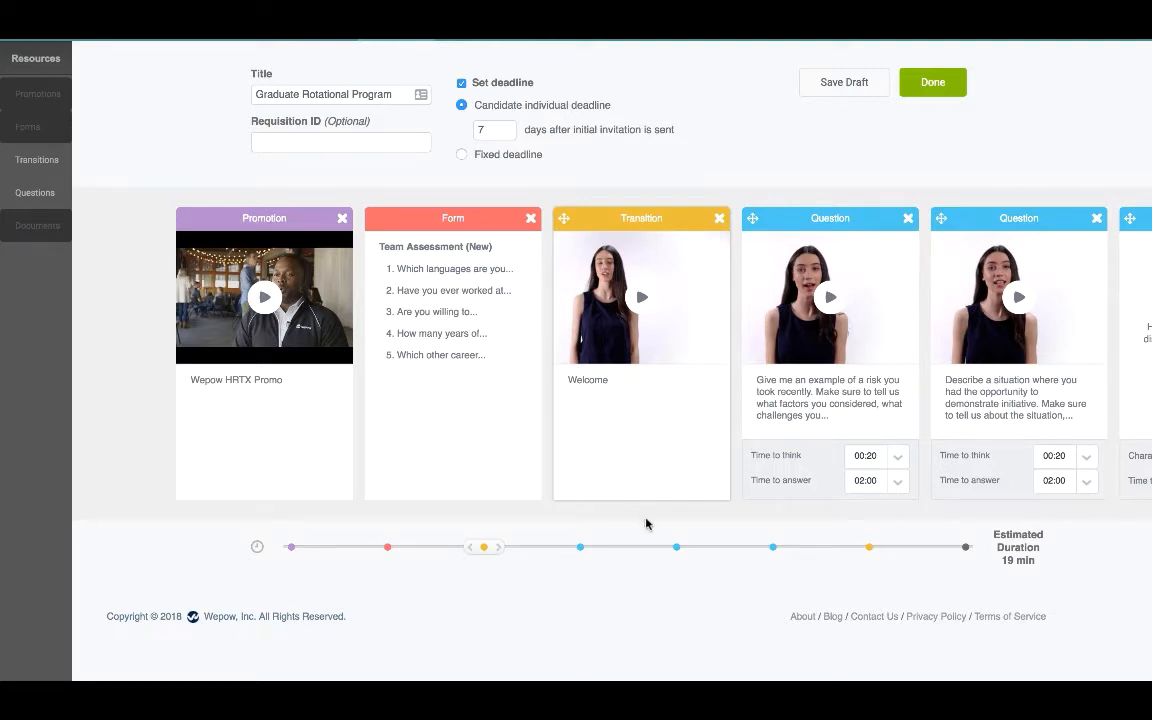
left_click(675, 548)
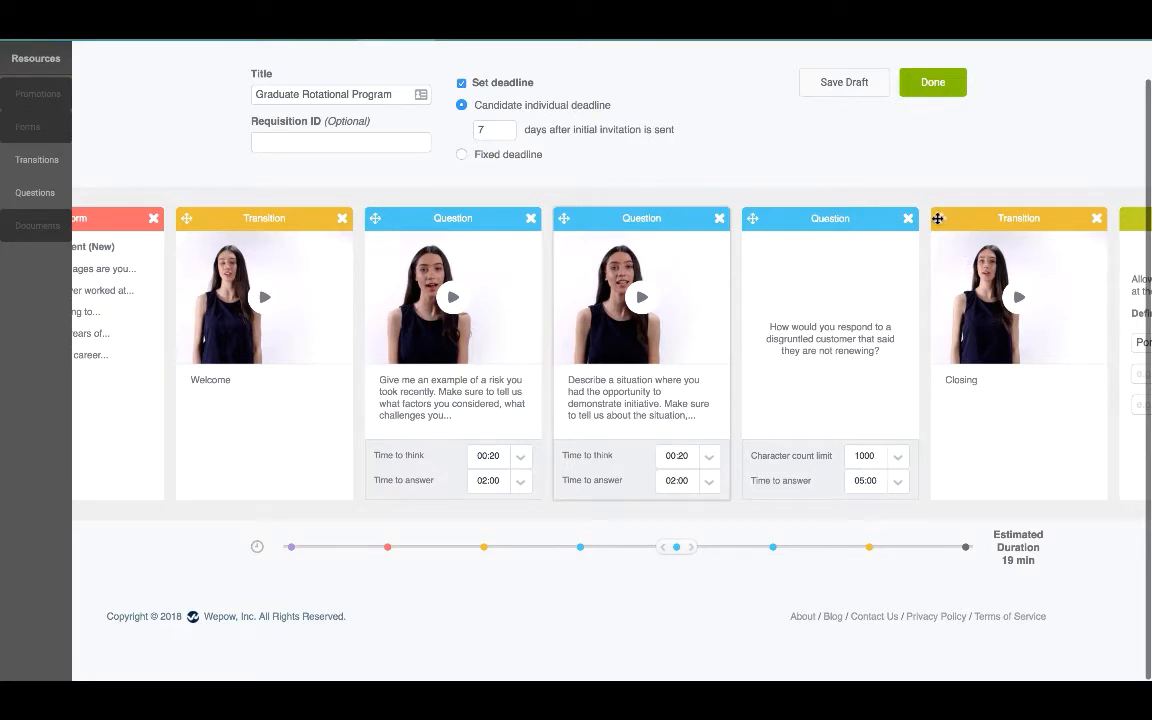
Step: Move the Closing transition between the first two questions, then back after the last question
left_click_drag(933, 219, 607, 219)
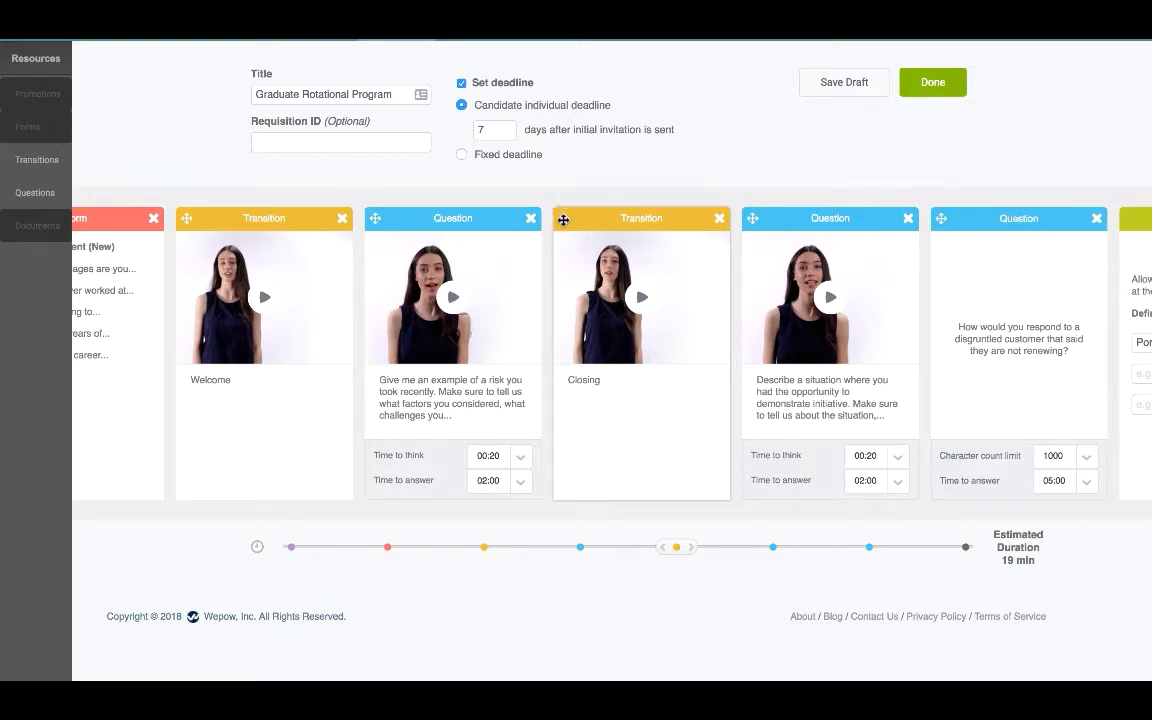
left_click_drag(563, 220, 940, 220)
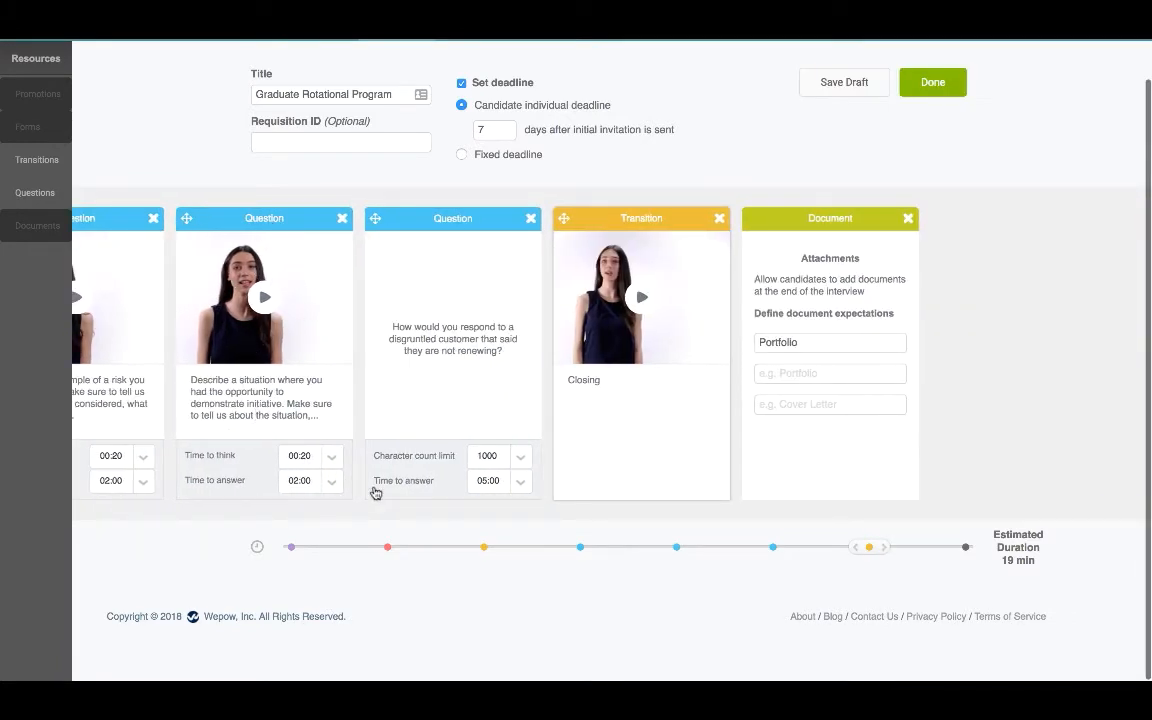
left_click(773, 549)
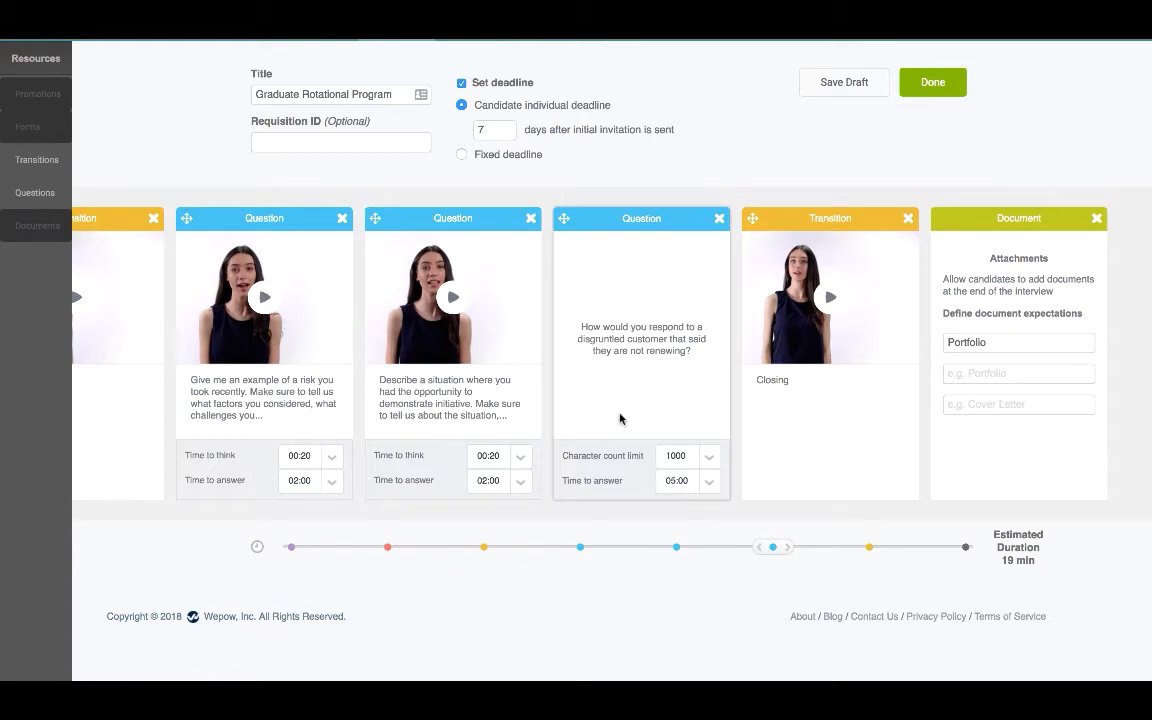
left_click(520, 456)
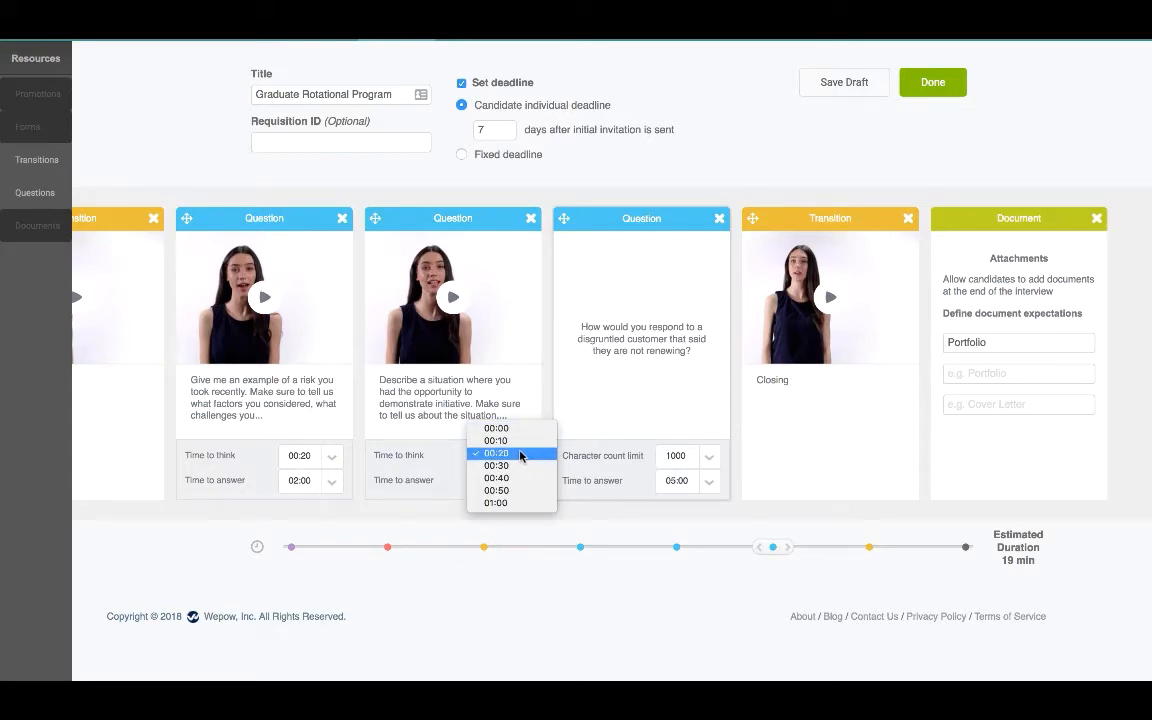
left_click(520, 456)
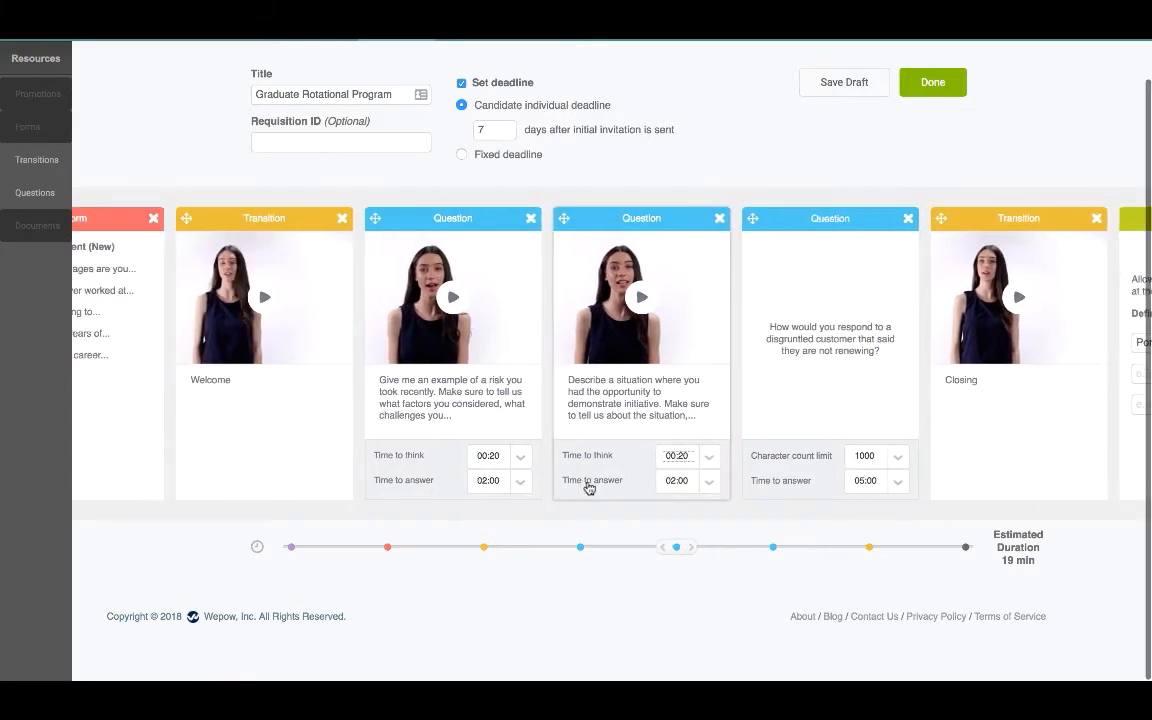
left_click(716, 483)
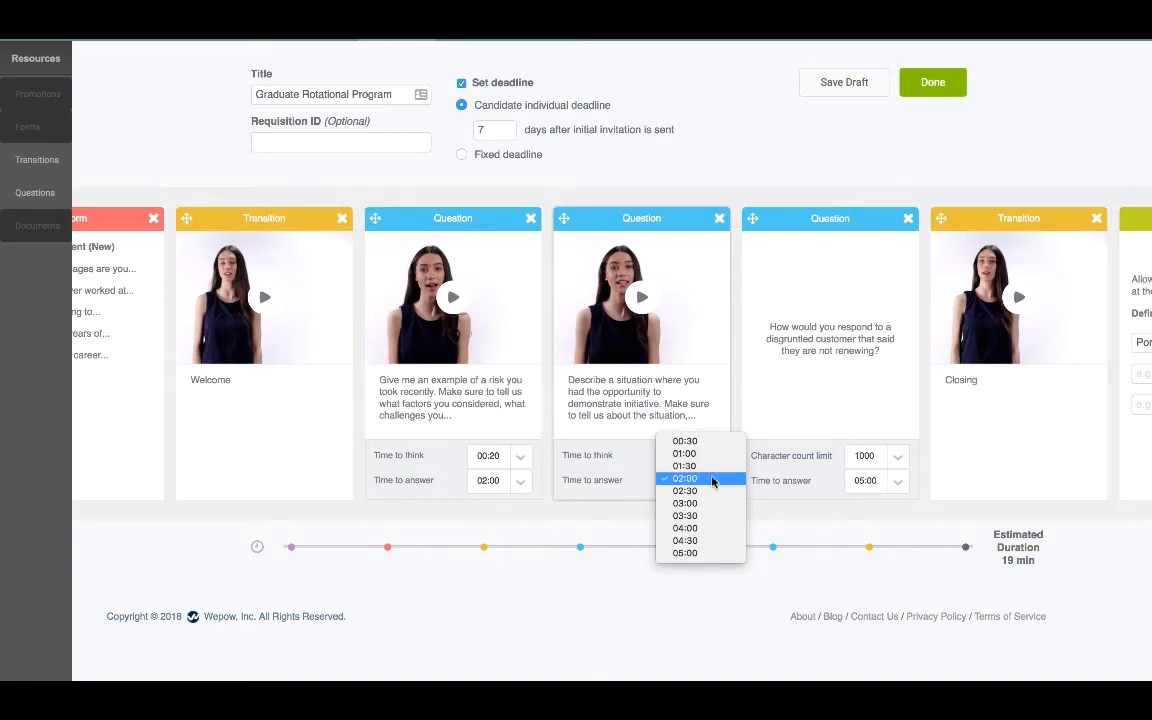
left_click(713, 480)
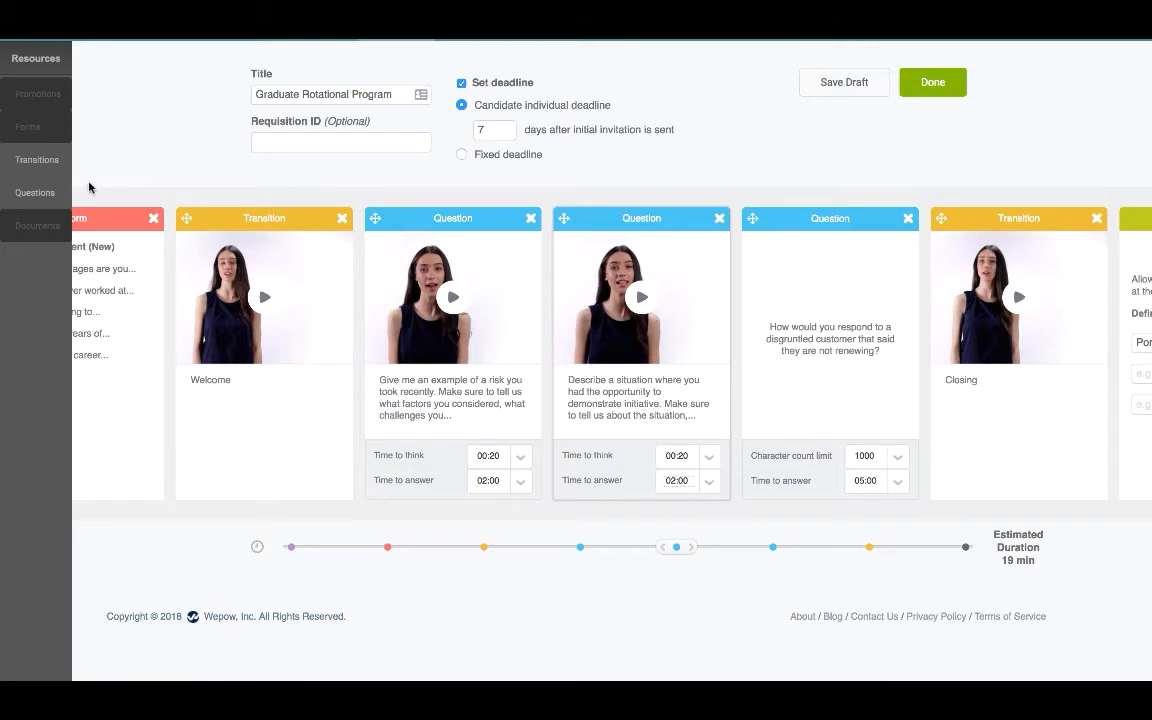
Step: Add the 'knowing your work would succeed' question from the saved question library
left_click(36, 193)
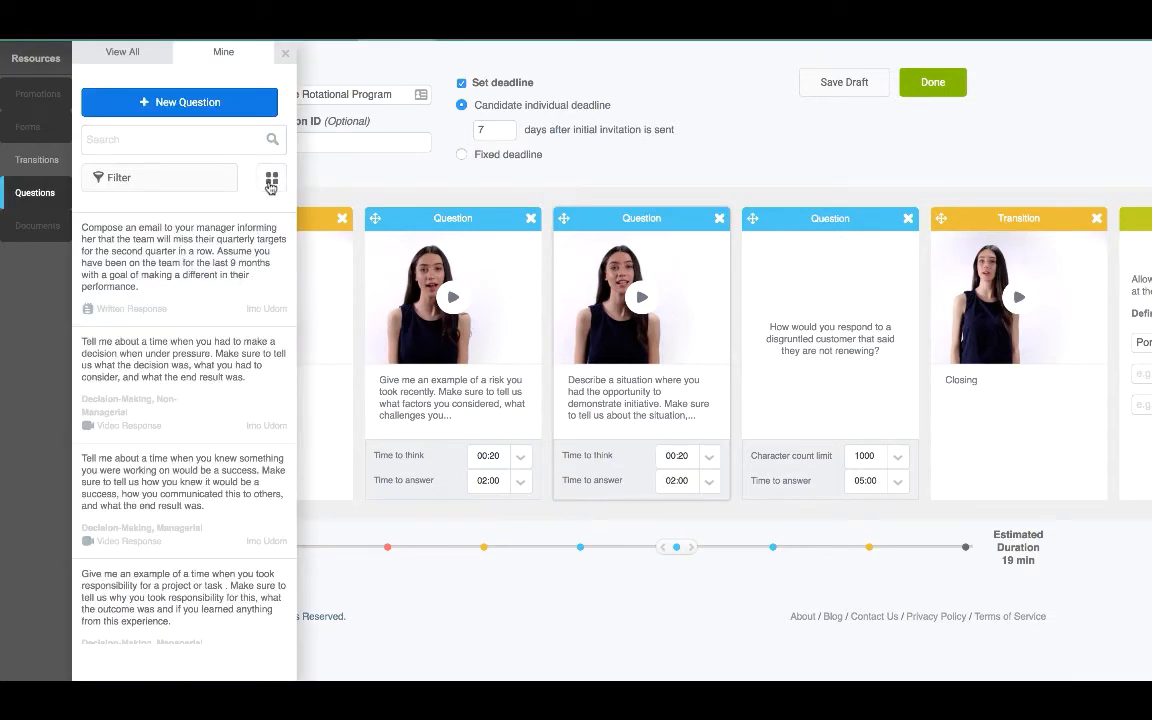
left_click(271, 177)
scroll(203, 258, "down", 3)
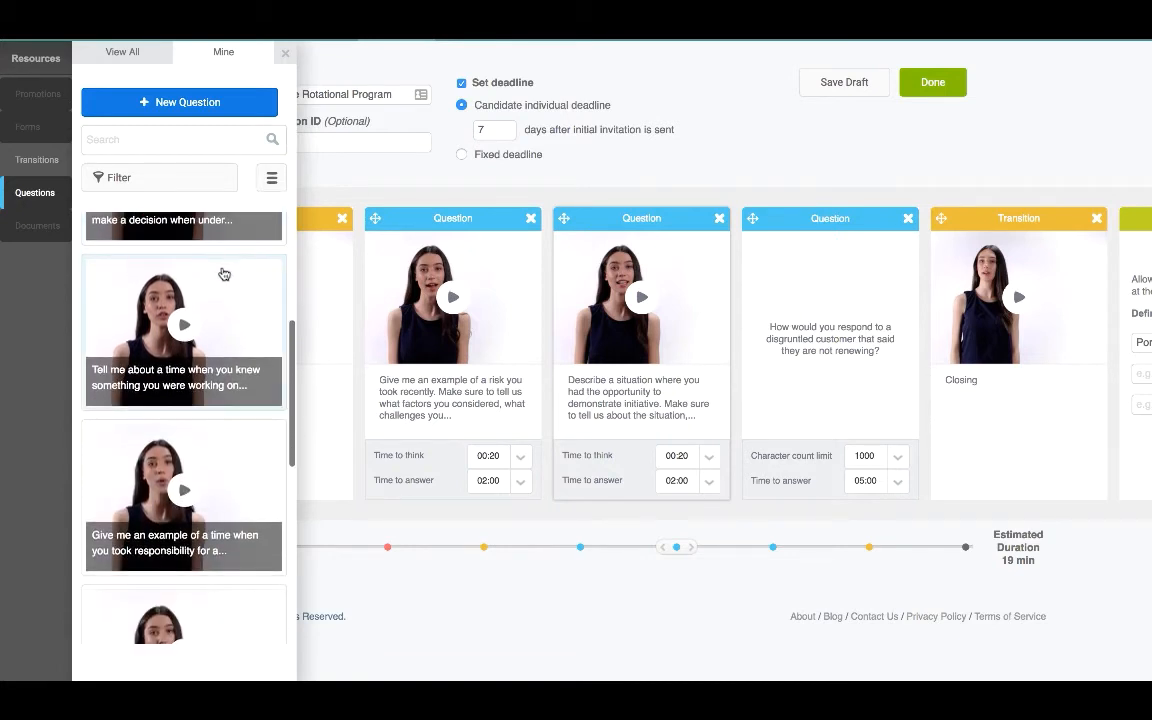
left_click(219, 266)
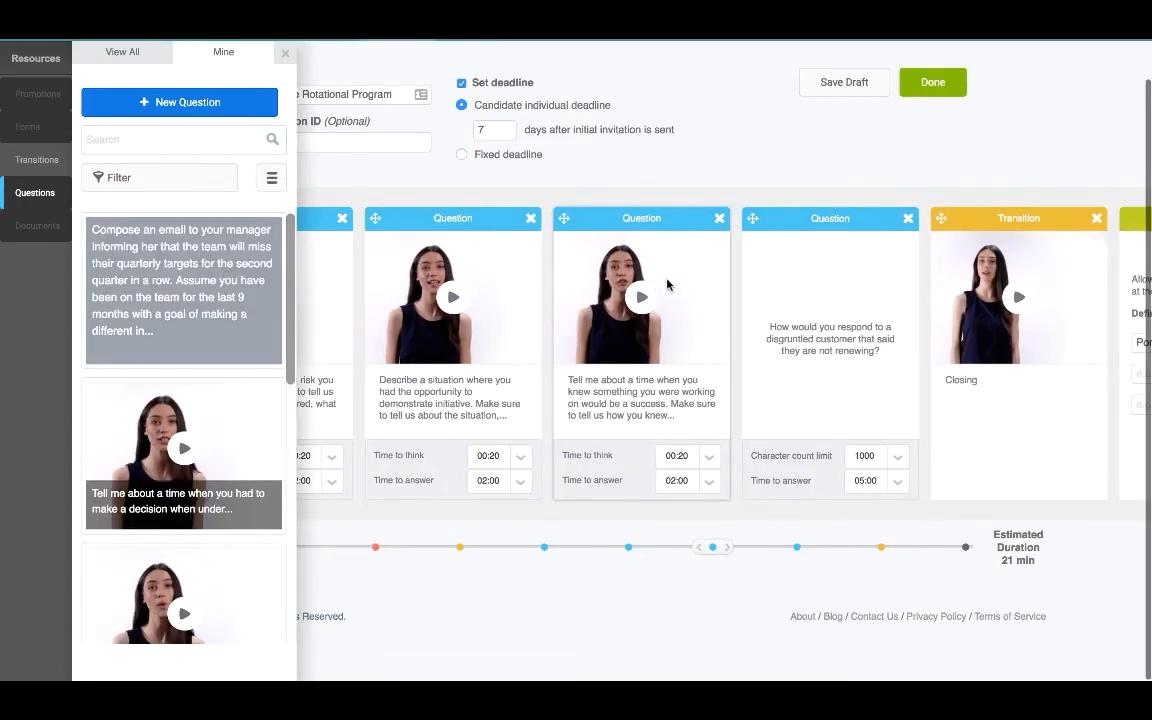
Step: Filter the question library by the Strategic Thinking tag and close the panel
left_click(172, 178)
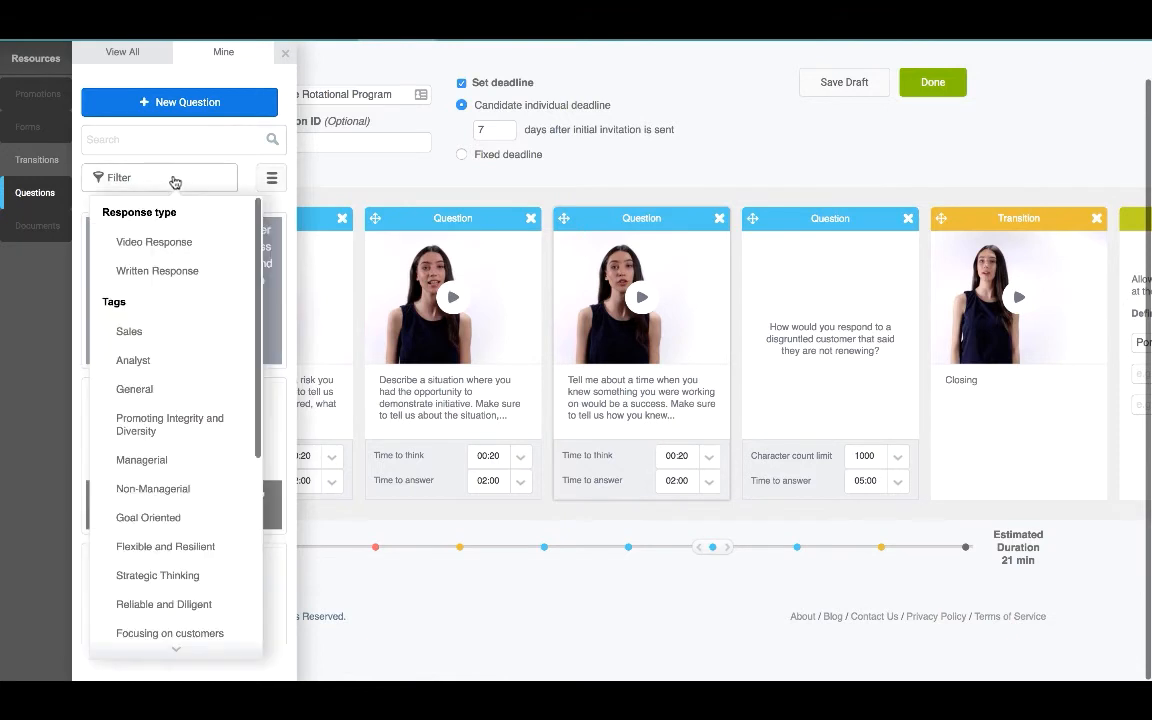
scroll(166, 474, "down", 5)
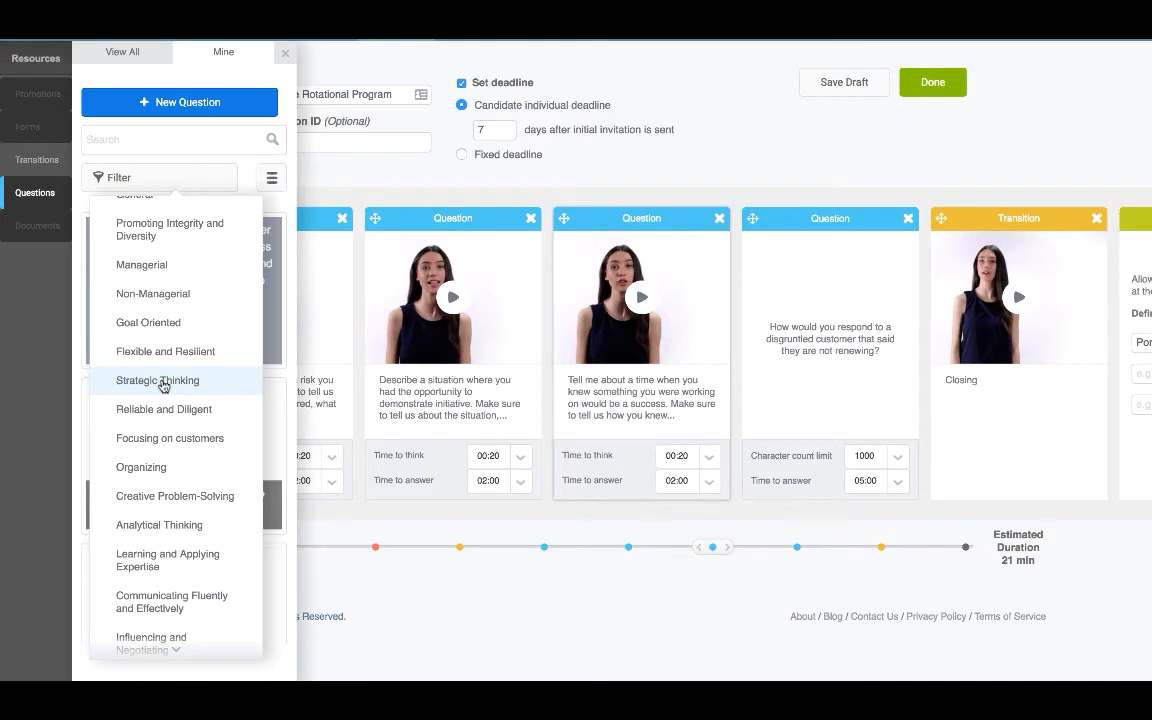
left_click(160, 382)
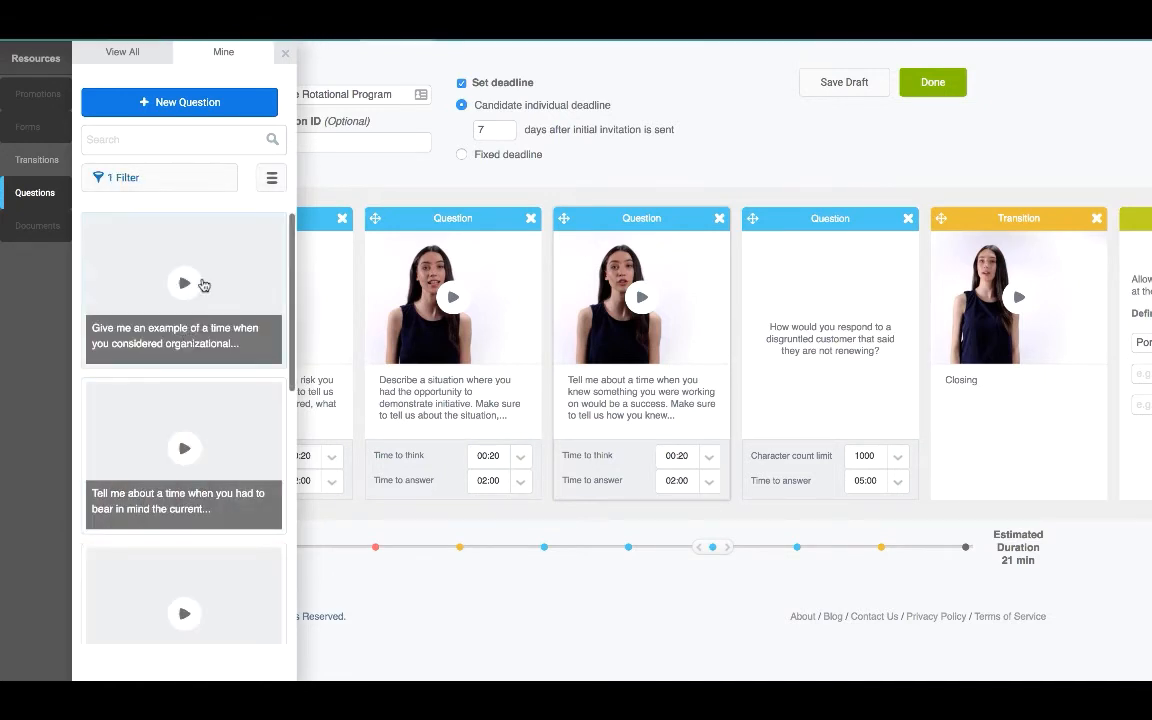
left_click(285, 54)
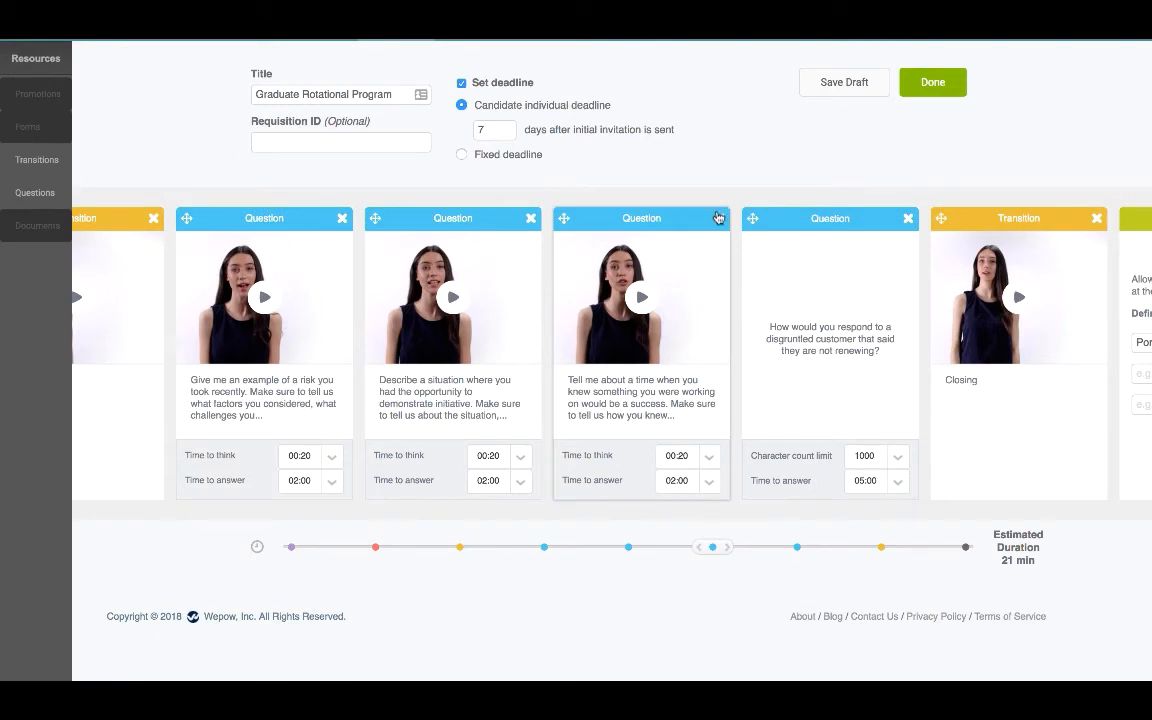
Step: Delete the just-added success question and review the order of the earlier question cards
left_click(718, 218)
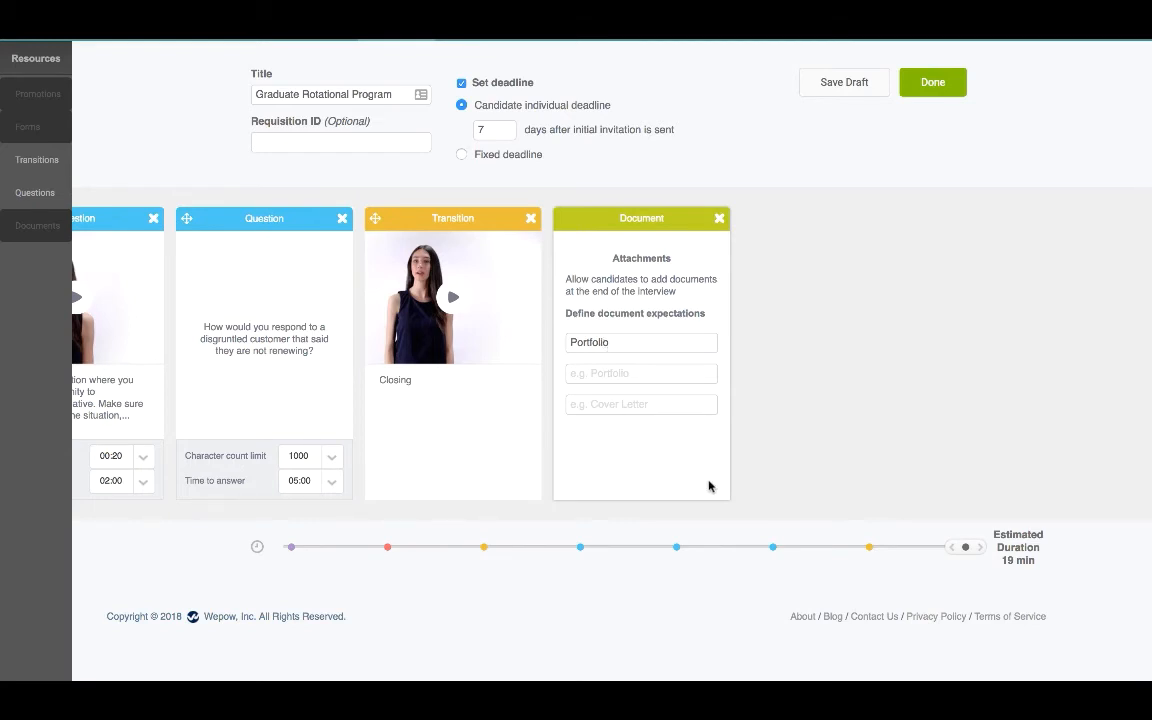
left_click(772, 546)
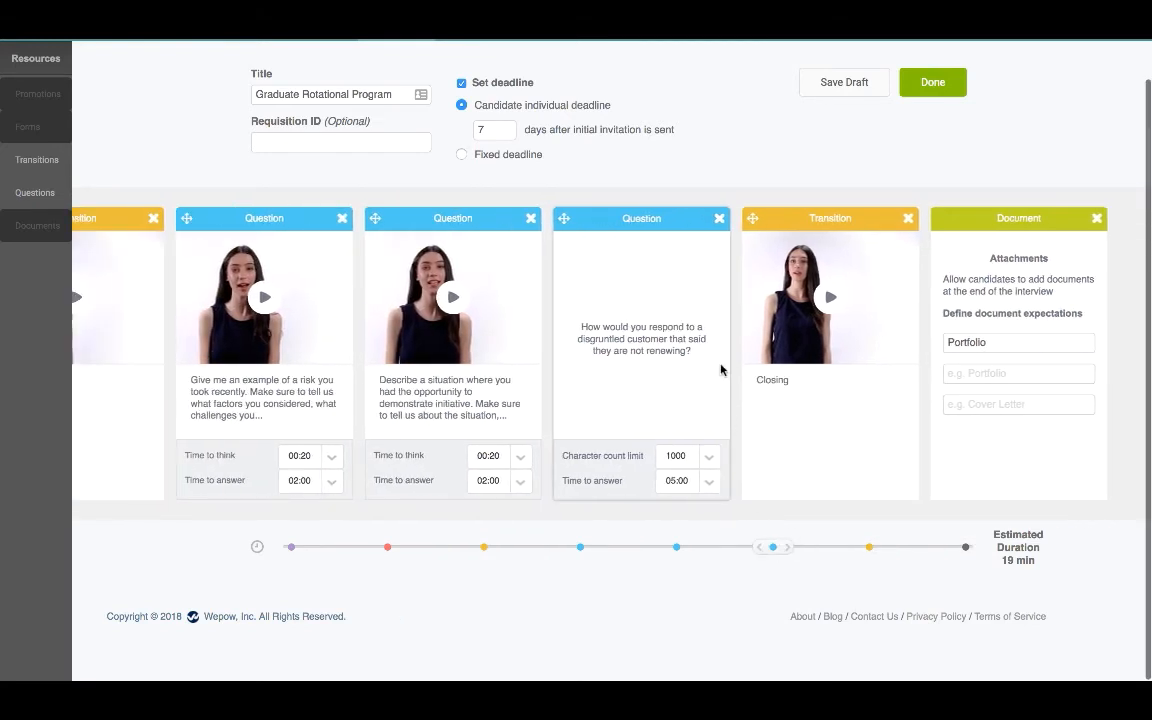
mouse_move(564, 217)
left_mouse_down()
mouse_move(764, 216)
mouse_move(561, 213)
mouse_move(574, 217)
left_mouse_up()
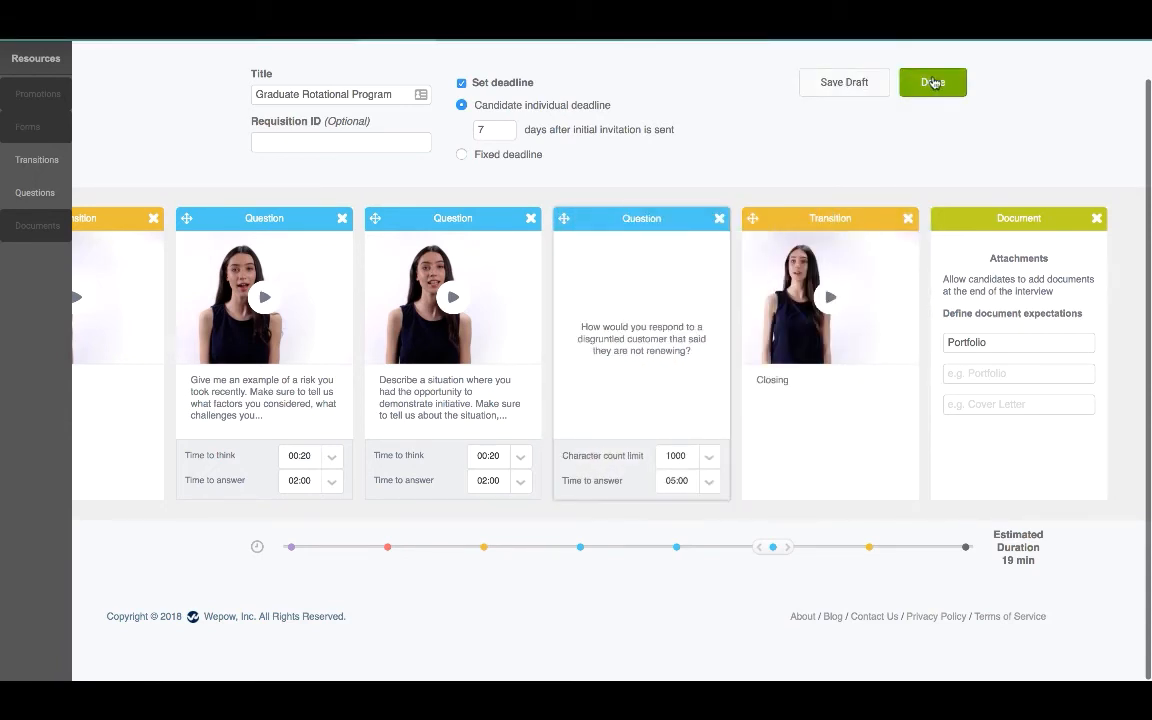
Step: Save the interview and start adding a candidate with their e-mail, first and last name
left_click(933, 82)
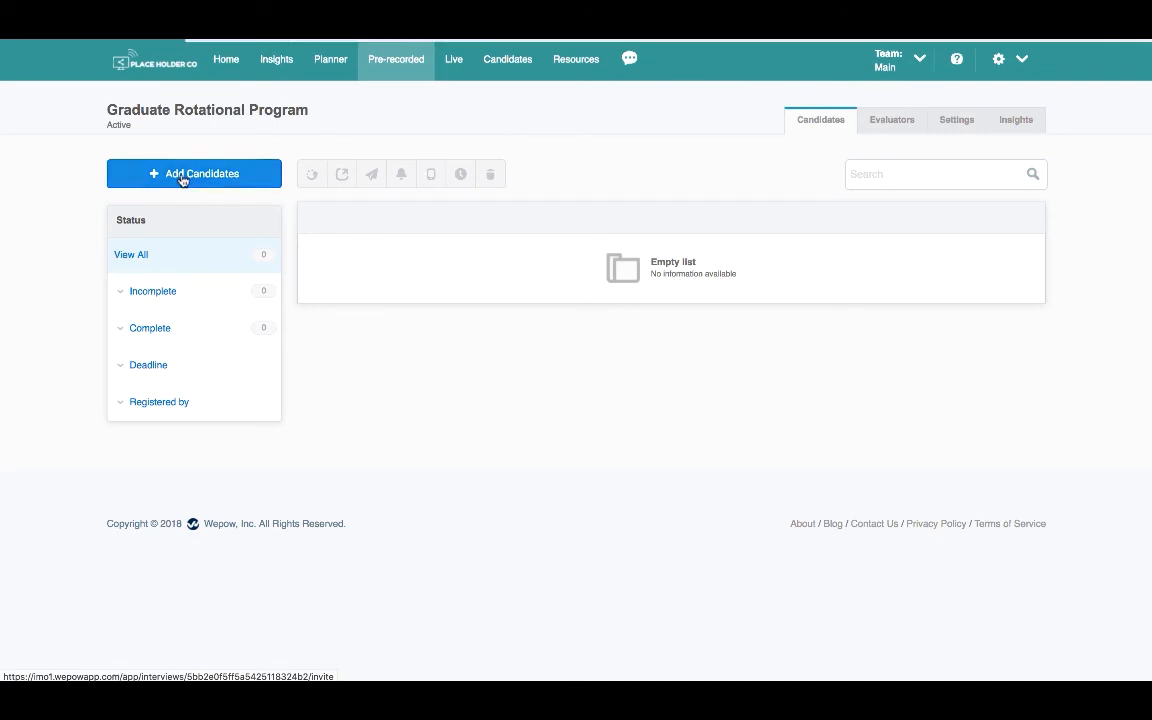
left_click(183, 178)
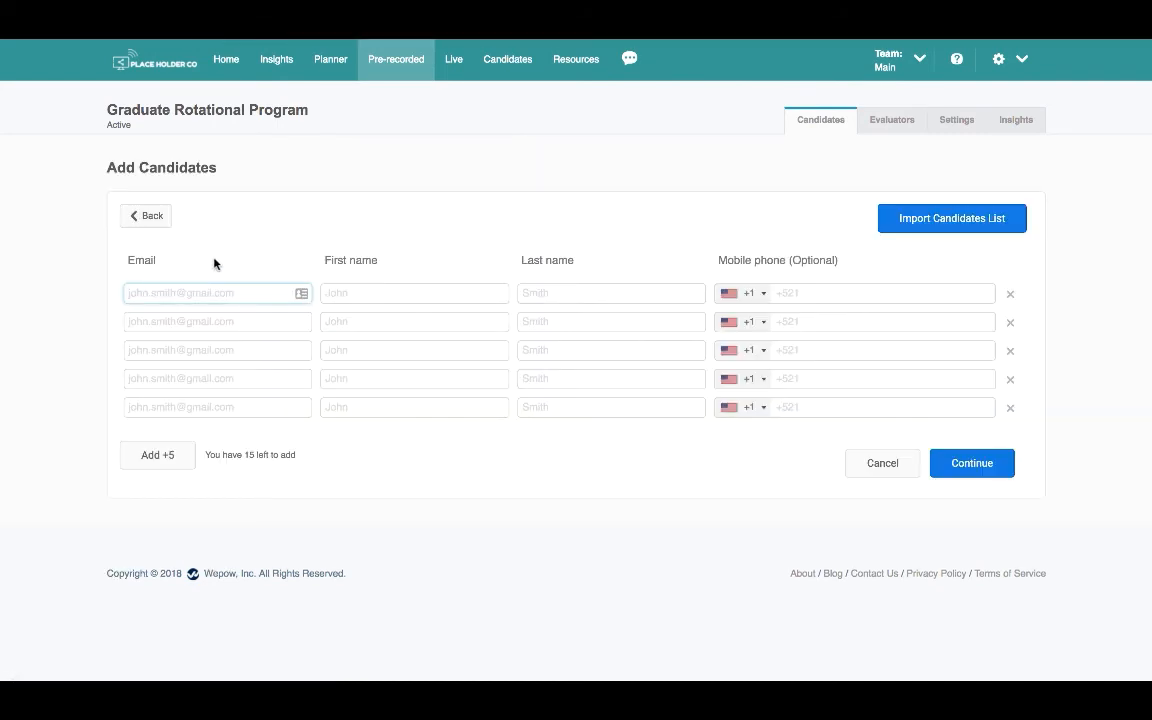
key("Tab")
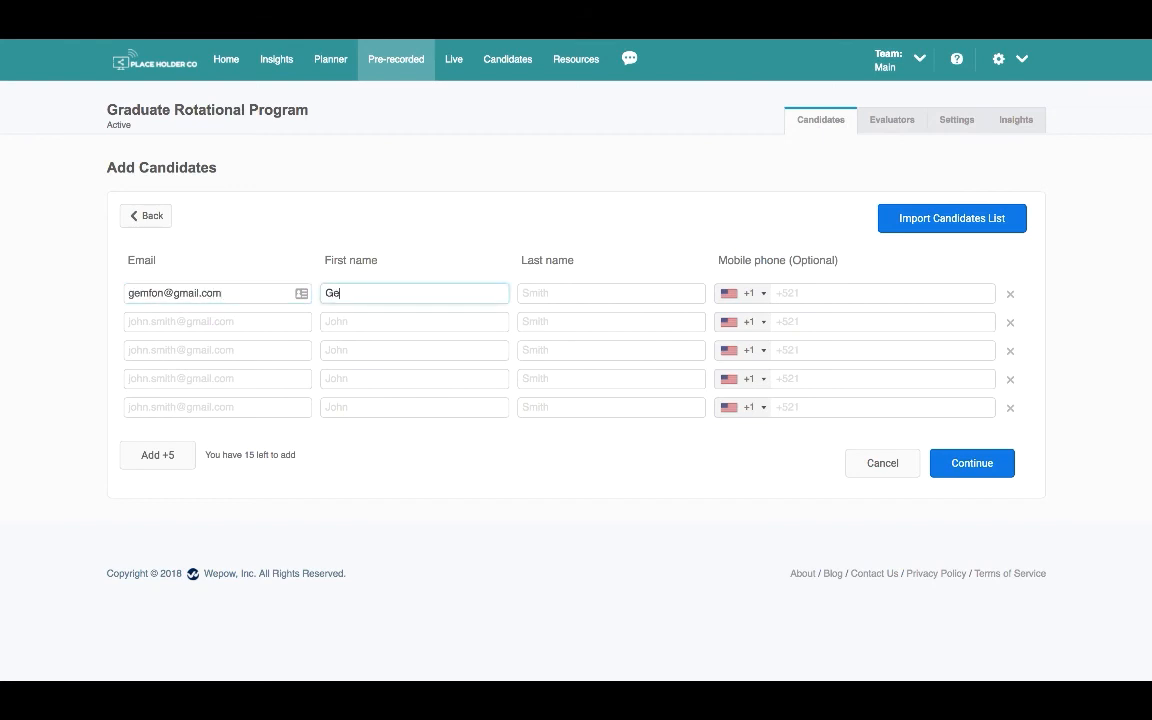
key("Tab")
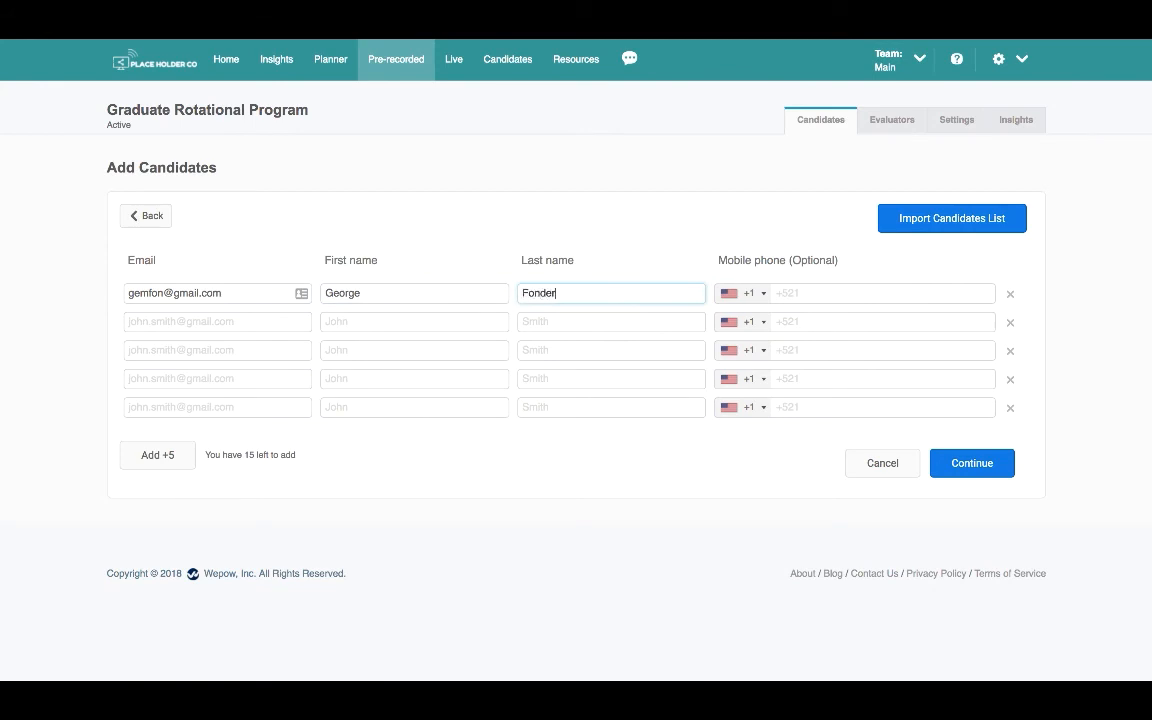
Step: Move on to the candidate's mobile phone, then switch to importing a pasted candidate list
key("Tab")
left_click(824, 293)
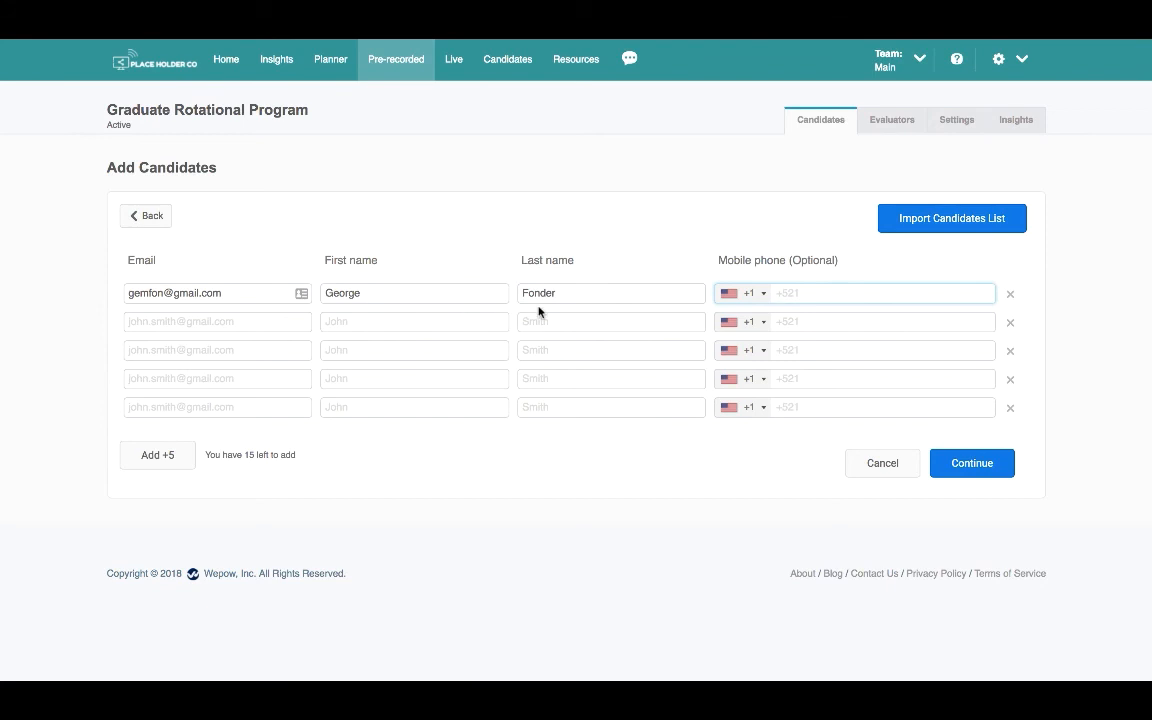
left_click(907, 219)
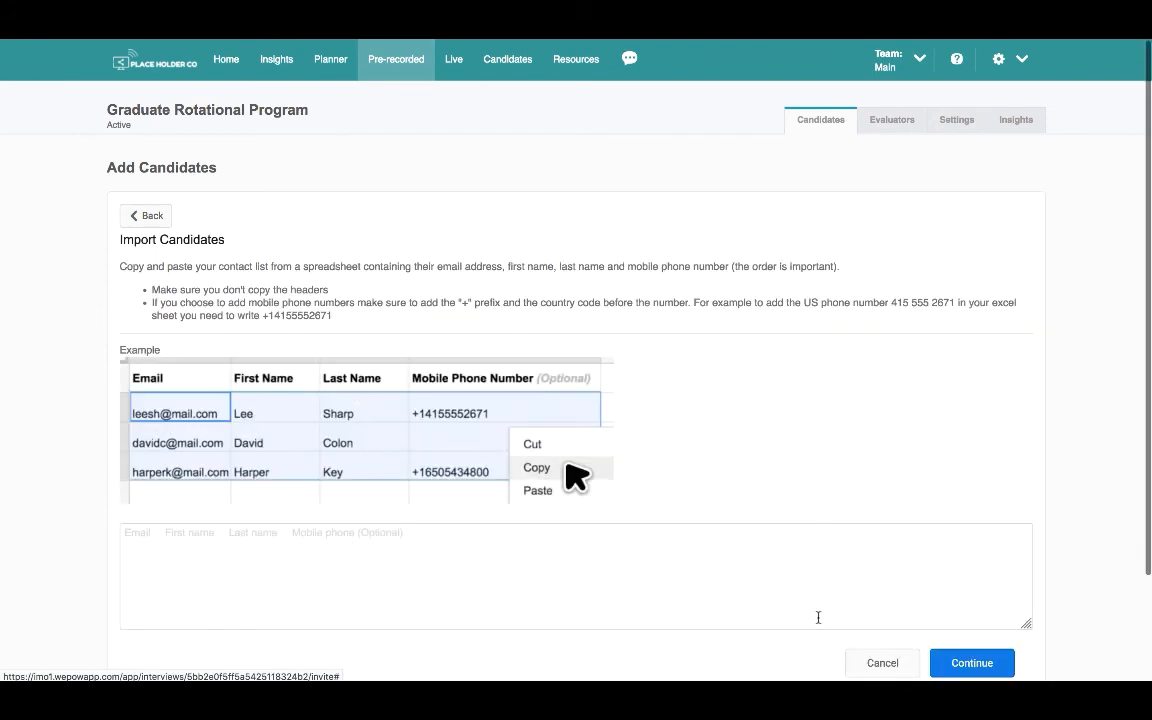
Step: Cancel the candidate import and view the interview's Settings tab
left_click(883, 664)
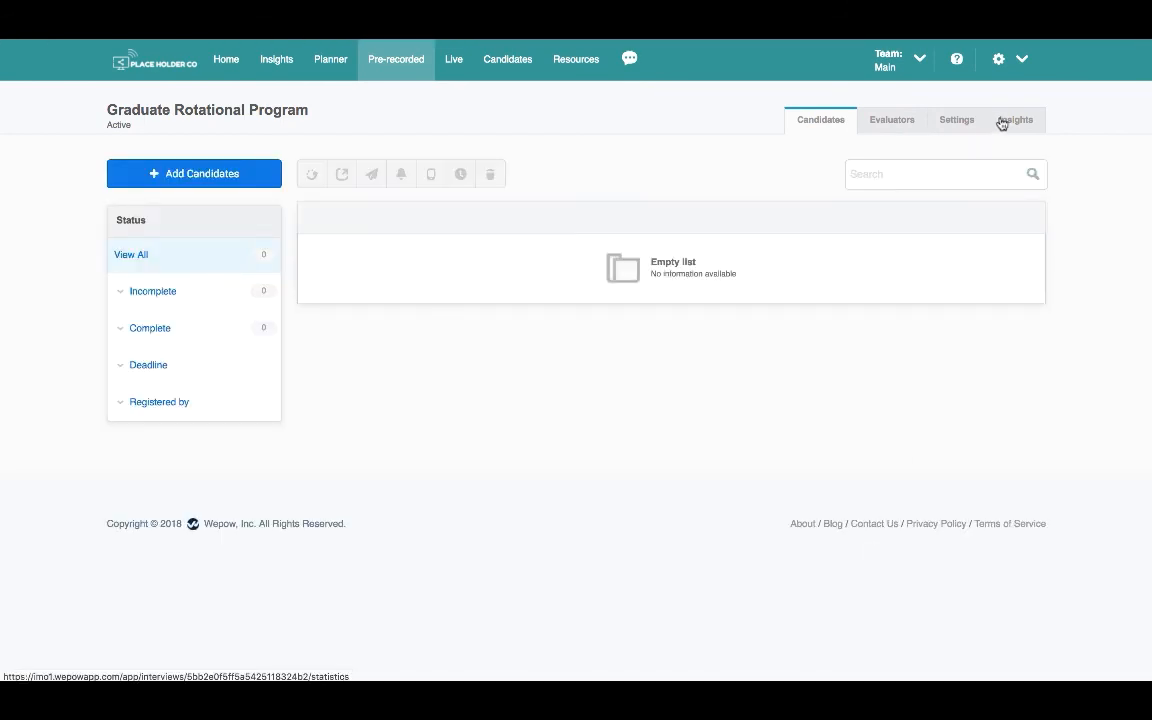
left_click(966, 121)
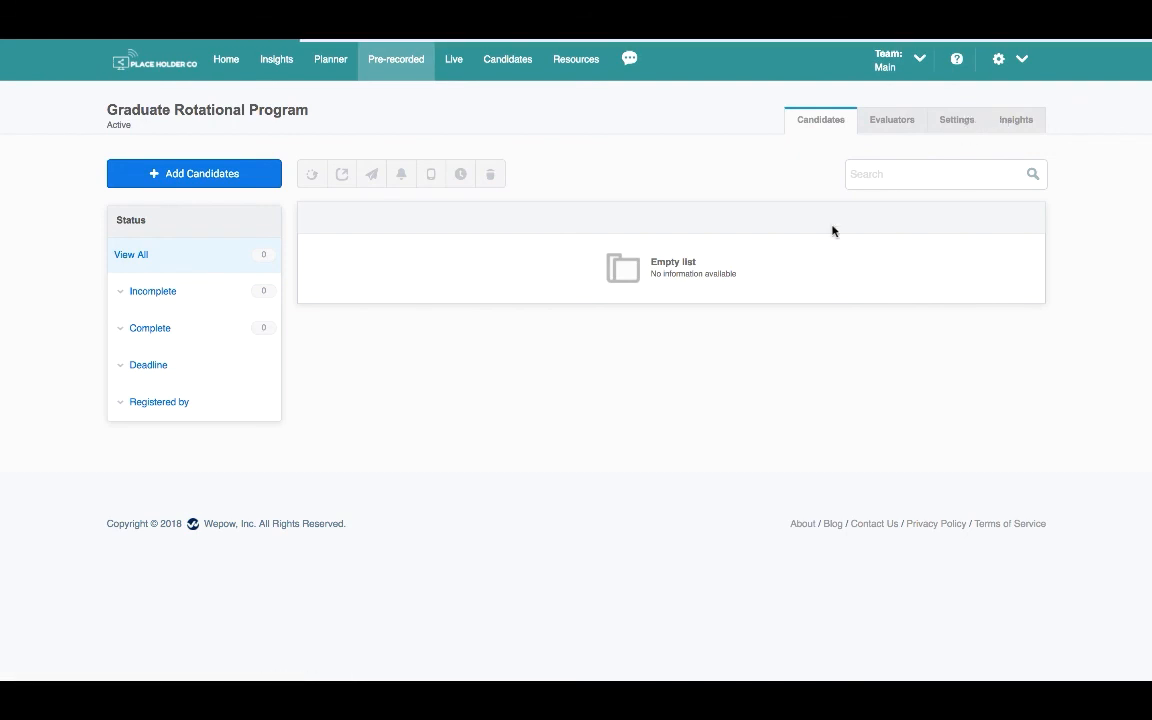